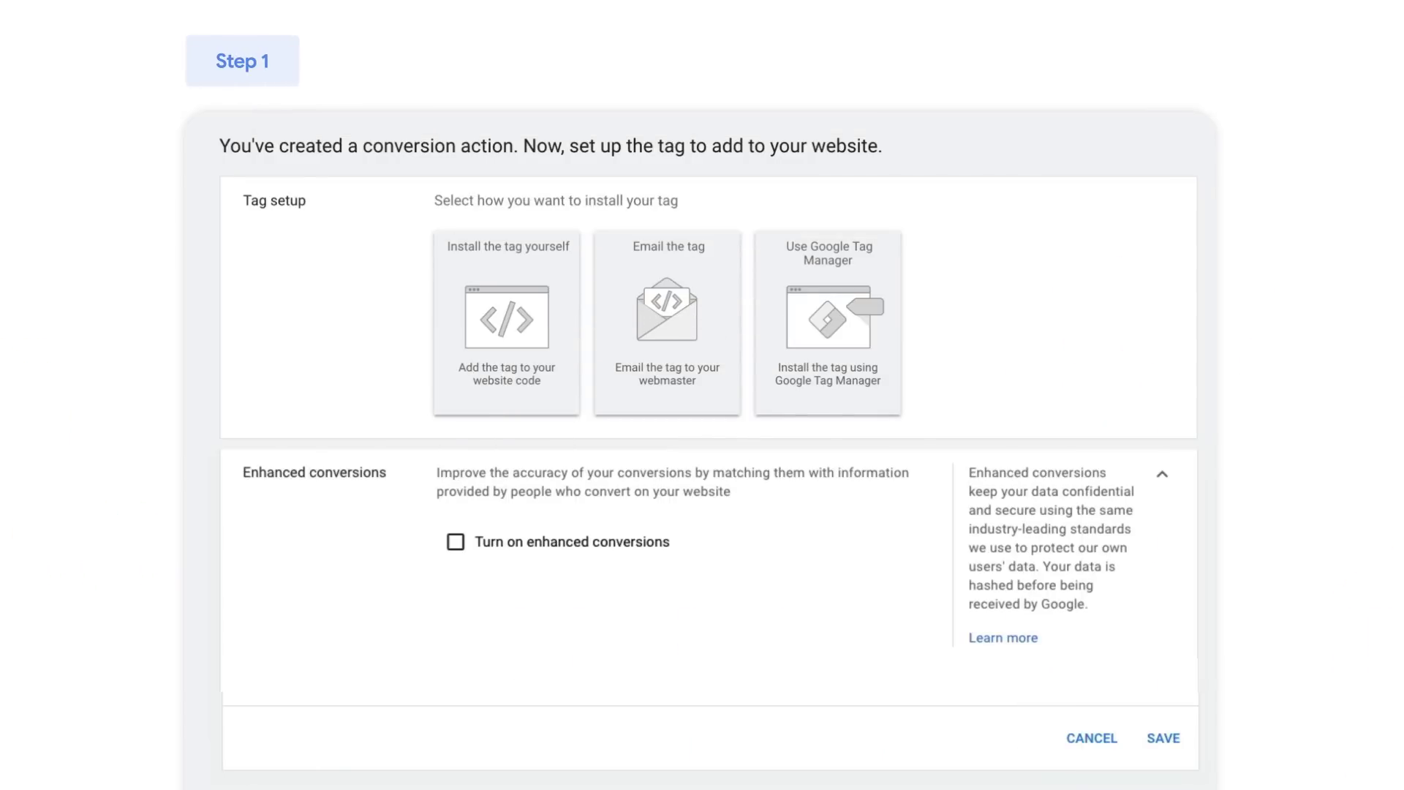
# Turn on enhanced conversions and check myhappyclothes.com for an installed Google tag
pyautogui.click(455, 542)
pyautogui.write('myhappyclothes.com')
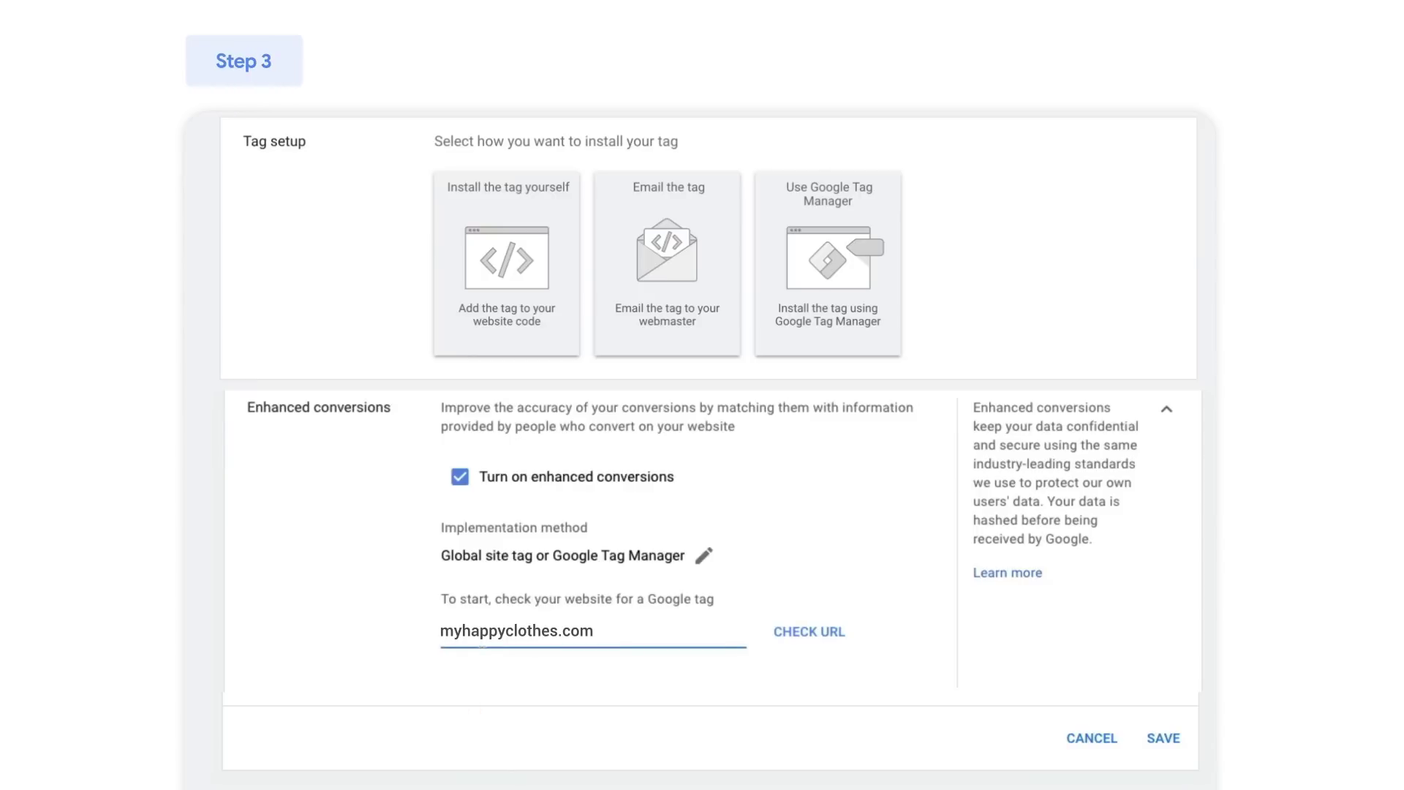
pyautogui.click(794, 636)
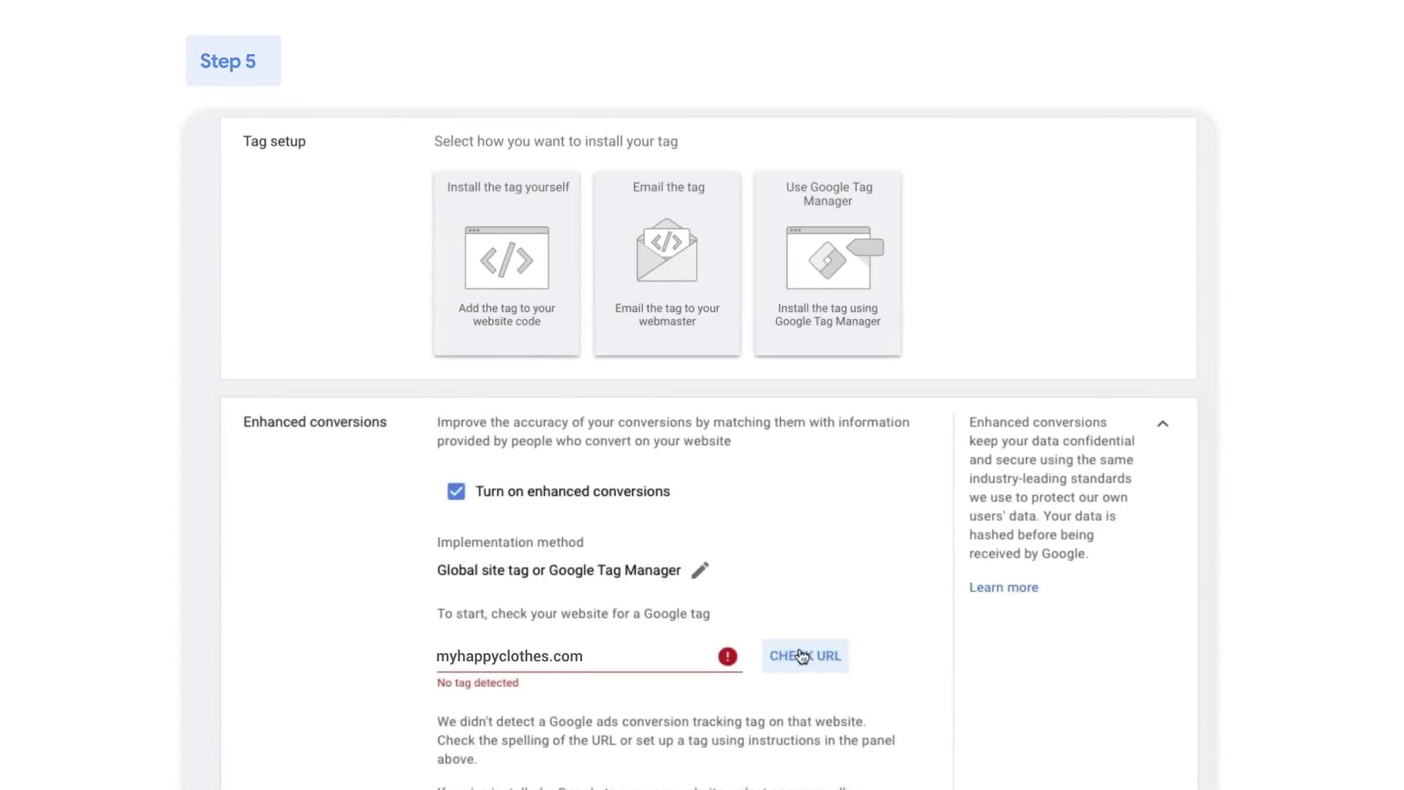
pyautogui.scroll(-3, 774, 658)
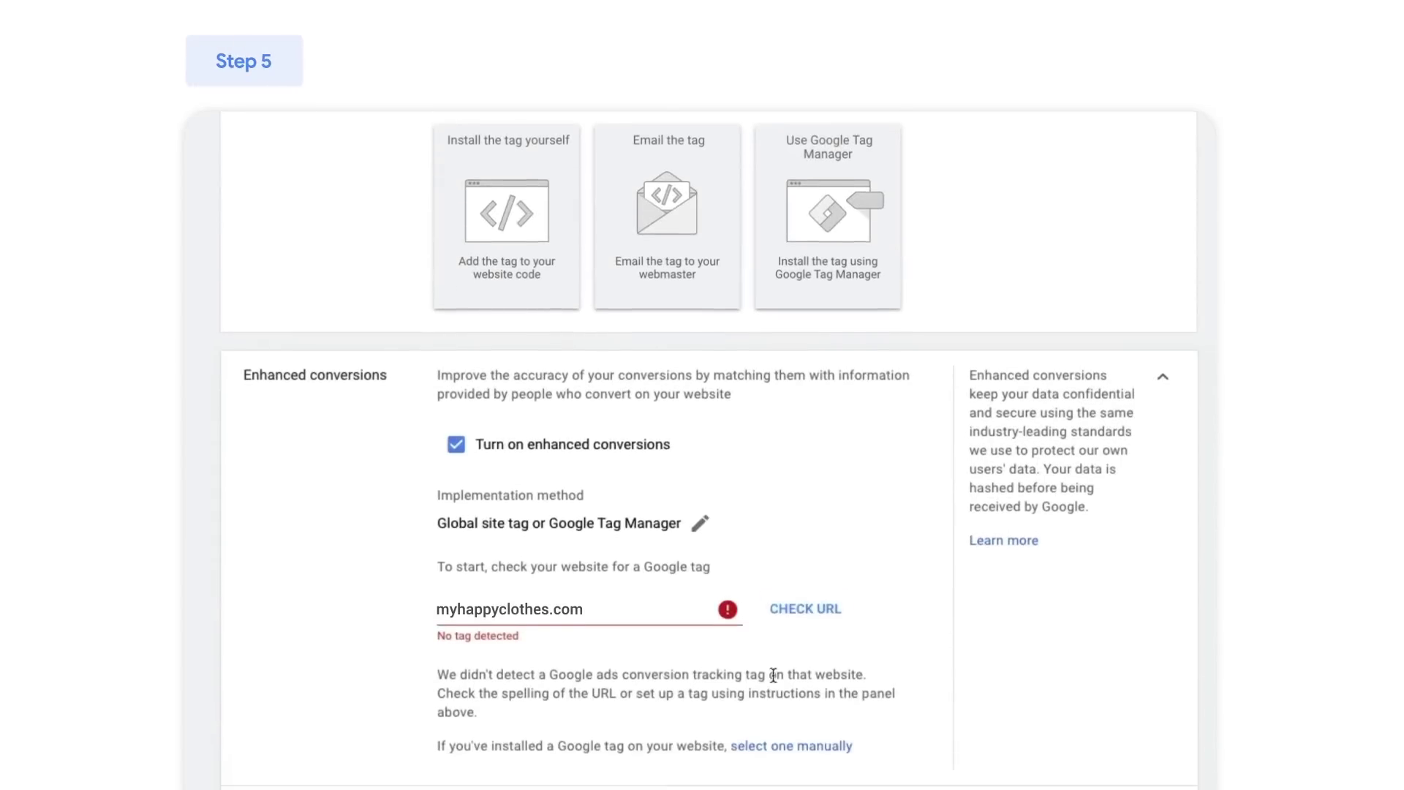
pyautogui.scroll(-1, 750, 621)
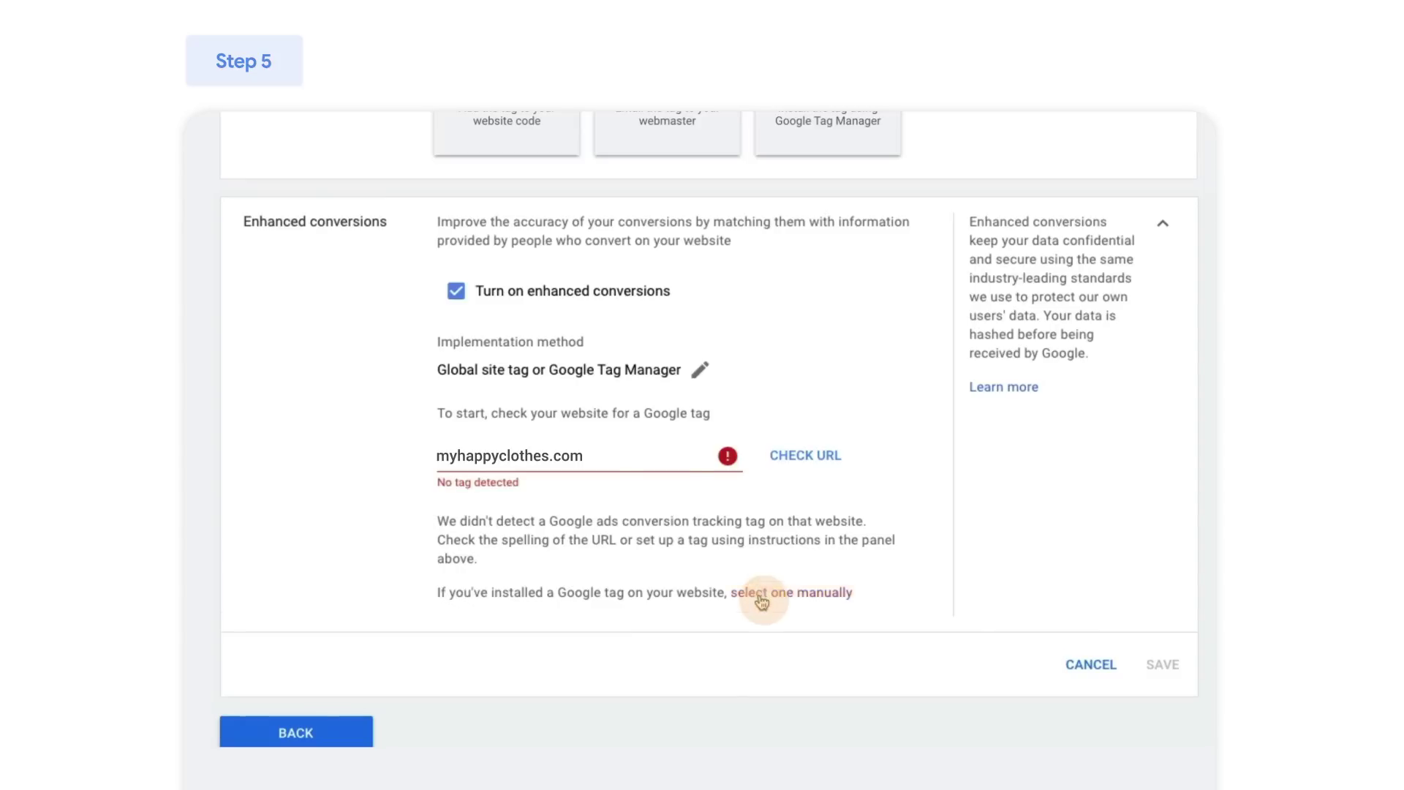
# Choose to select the installed tag for myhappyclothes.com manually
pyautogui.click(762, 594)
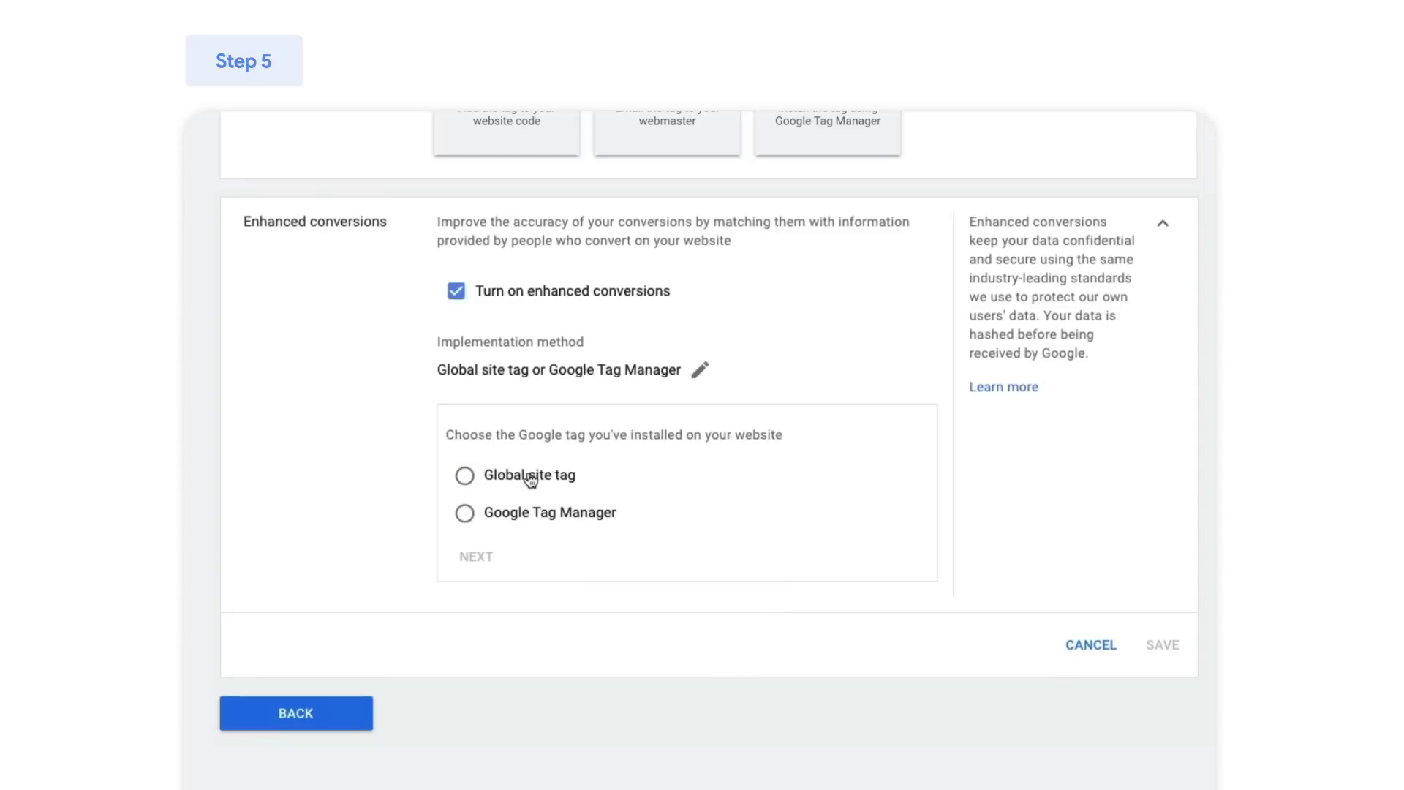